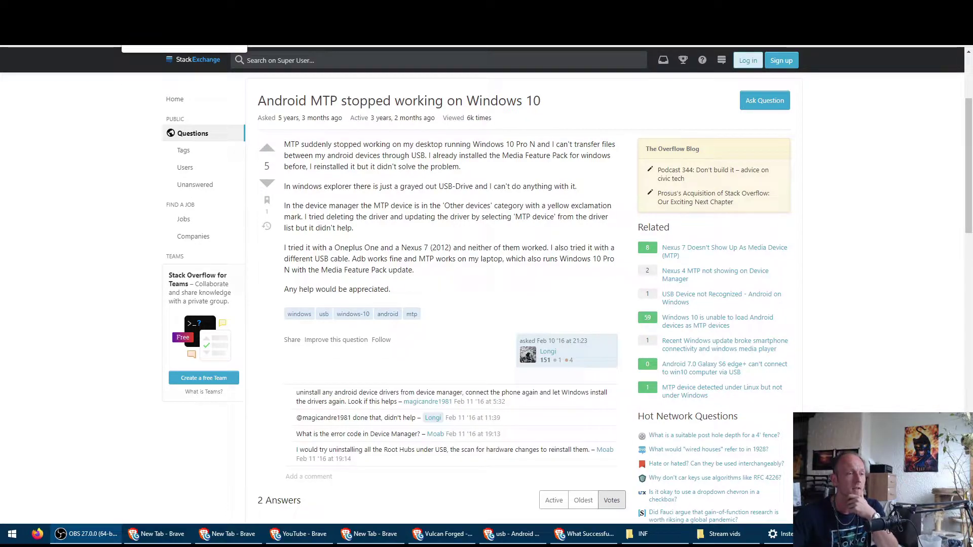
Step: Review the forum threads about Android MTP failing on Windows 10 and the missing wpdmtp.inf file, highlighting that file name
key("ctrl+Tab")
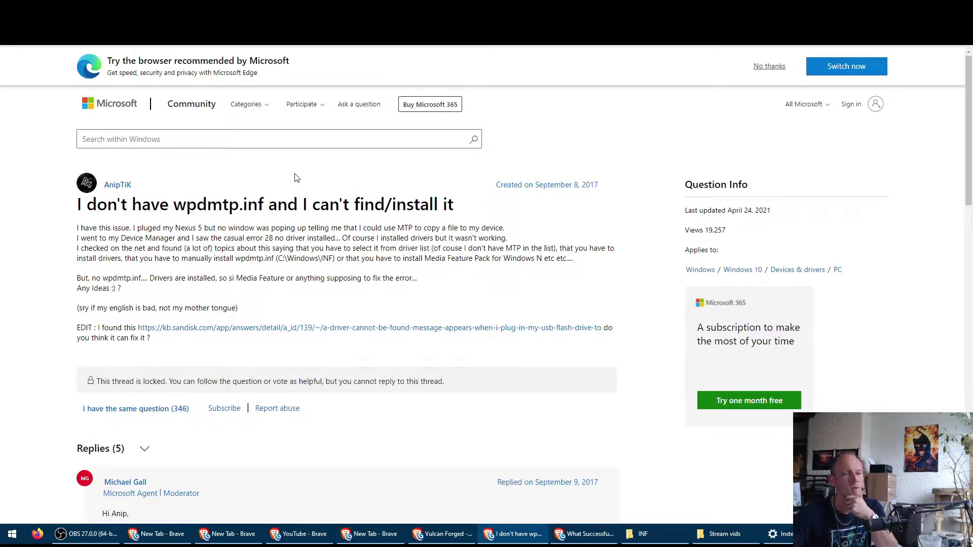
key("ctrl+shift+Tab")
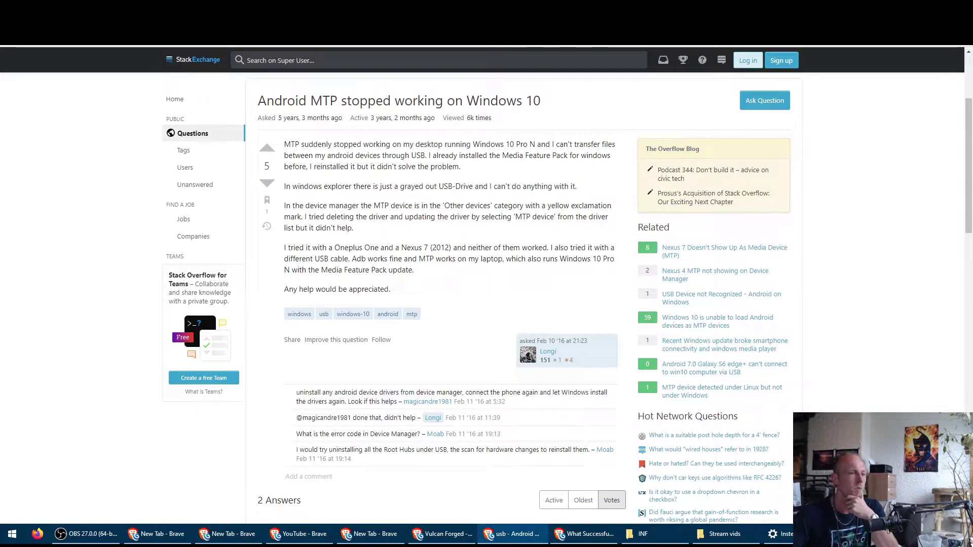
key("ctrl+Tab")
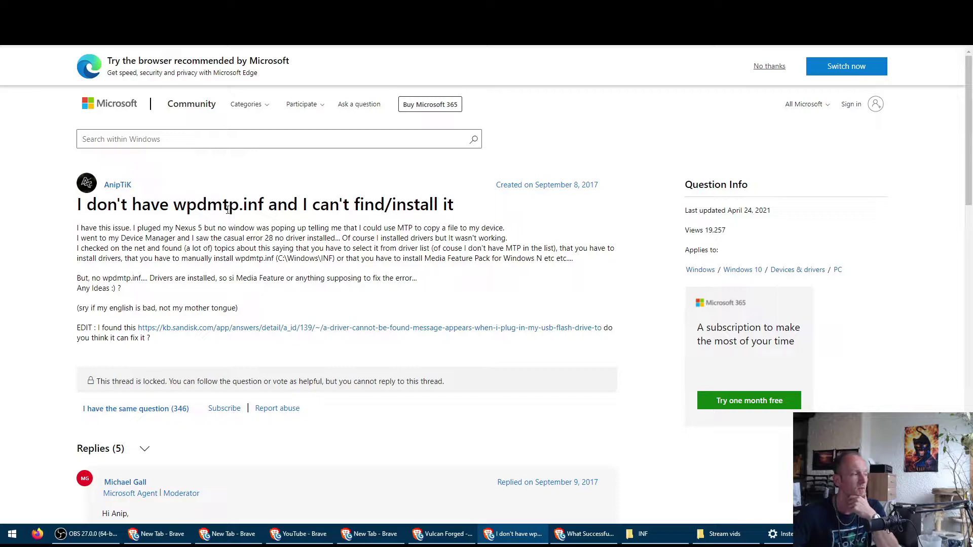
left_click_drag(175, 203, 243, 204)
left_click(243, 204)
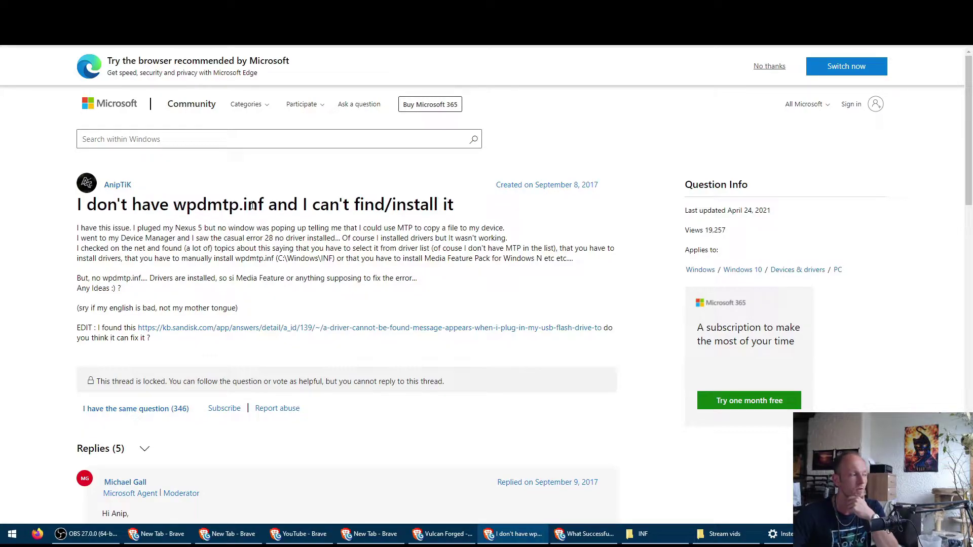
left_click_drag(267, 205, 174, 204)
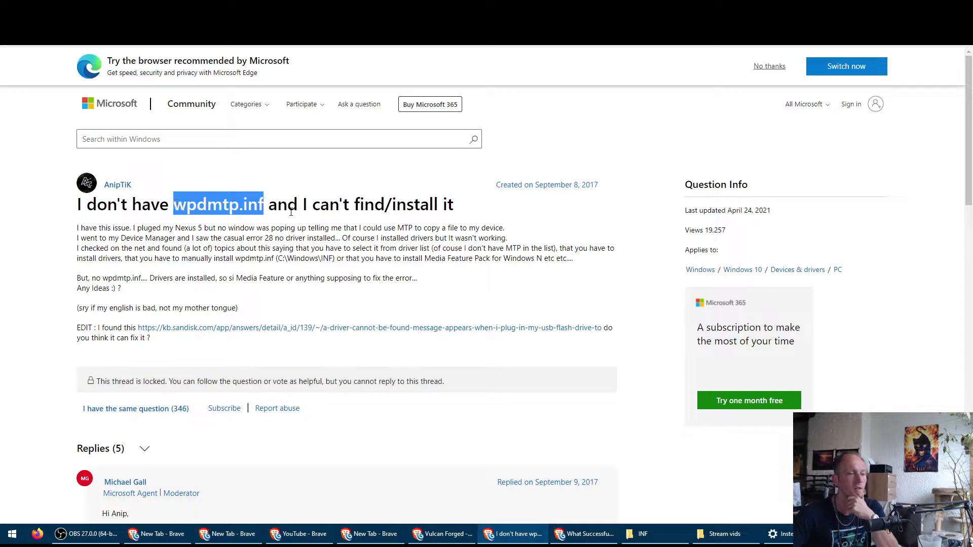
left_click(327, 175)
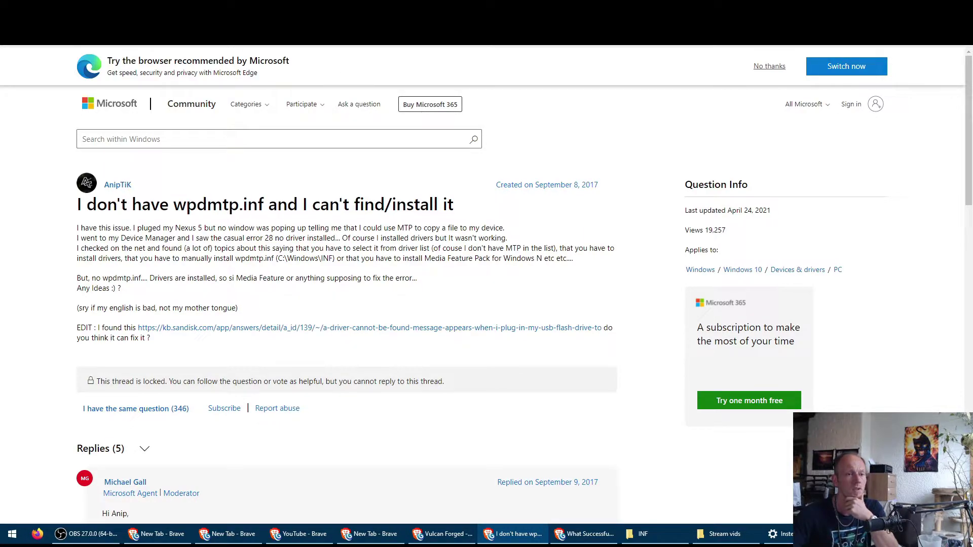
Step: Look through the Media Feature Pack list for Windows N editions, the wpdmtp.inf installation guide and the MTP USB driver thread
key("ctrl+Tab")
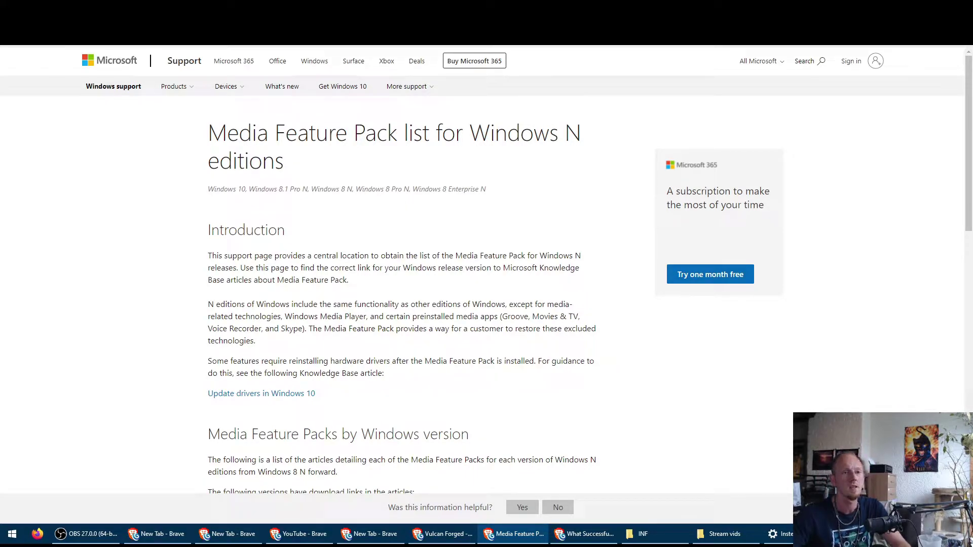
key("ctrl+Tab")
key("ctrl+Tab")
key("ctrl+shift+Tab")
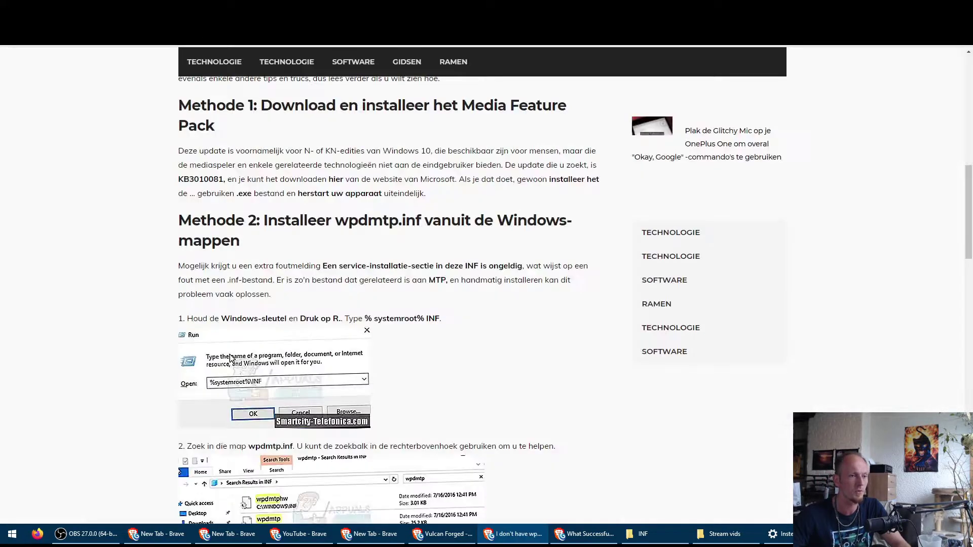
key("ctrl+Tab")
key("ctrl+shift+Tab")
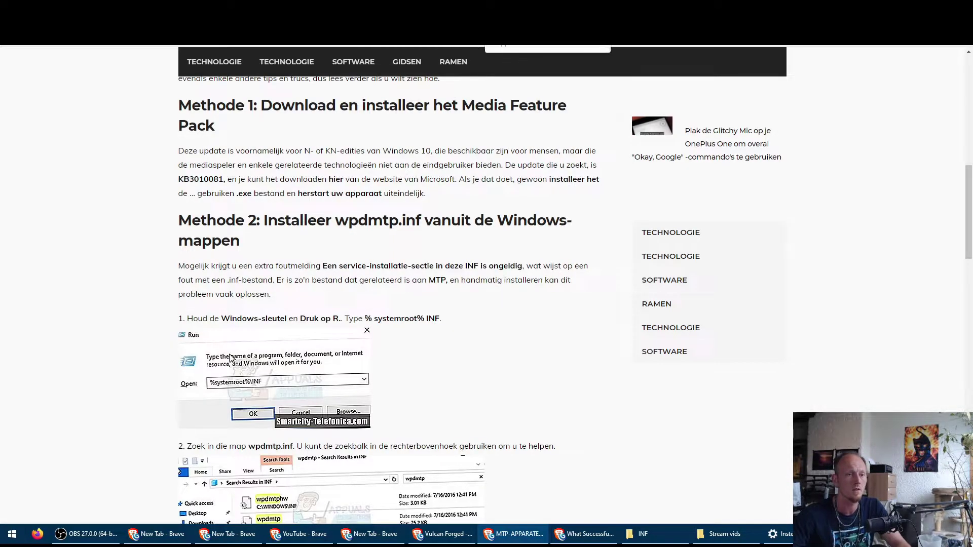
key("ctrl+shift+Tab")
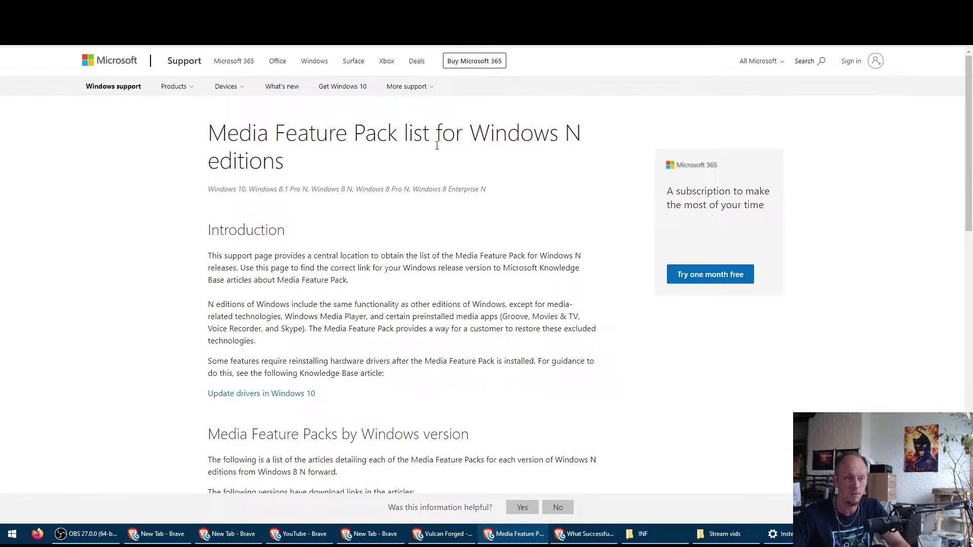
key("alt+Left")
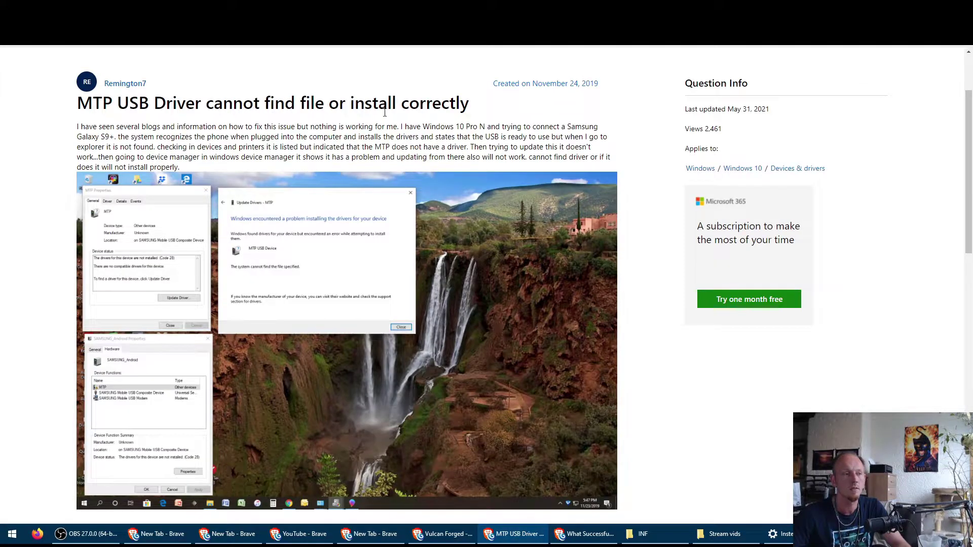
key("alt+Right")
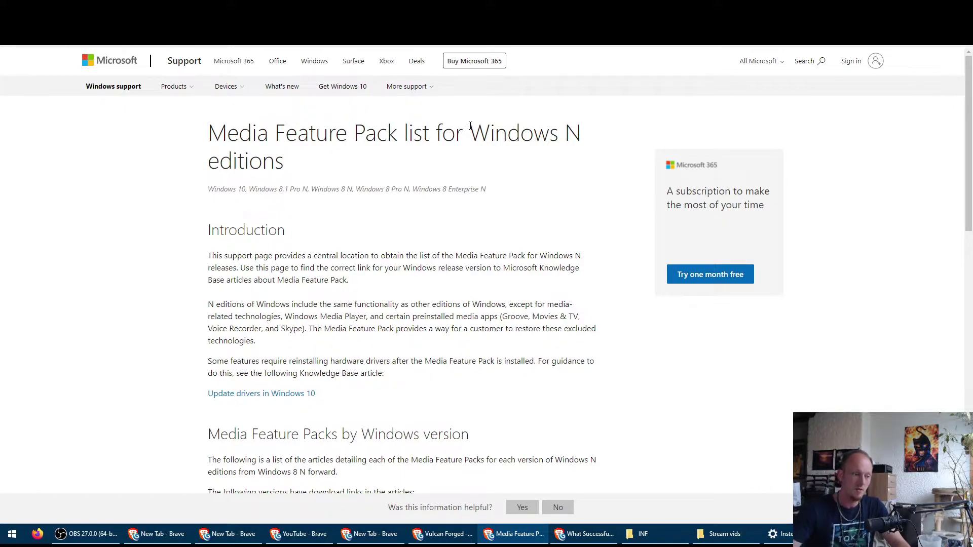
Step: Check the Windows edition, version and installation date in the system information, and put the settings window away
right_click(11, 537)
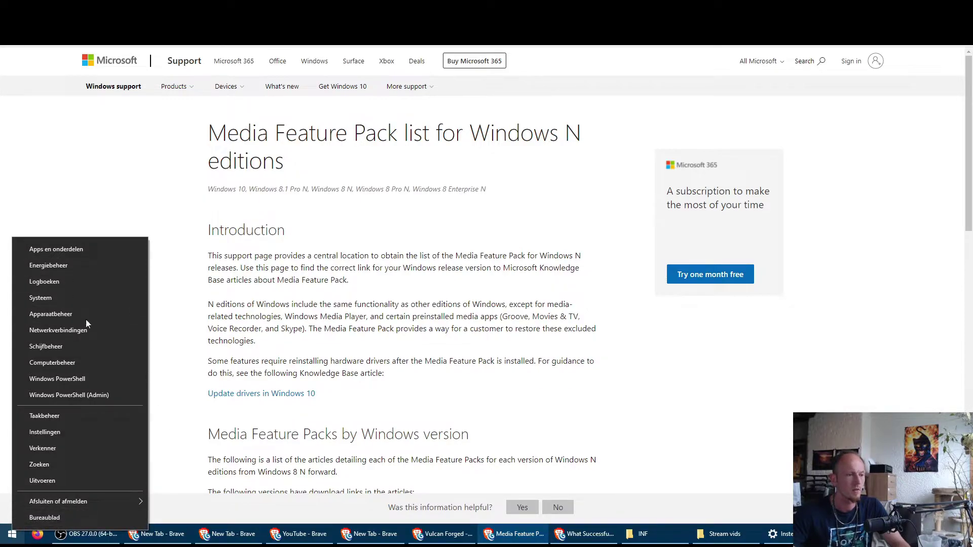
key("super+d")
right_click(9, 537)
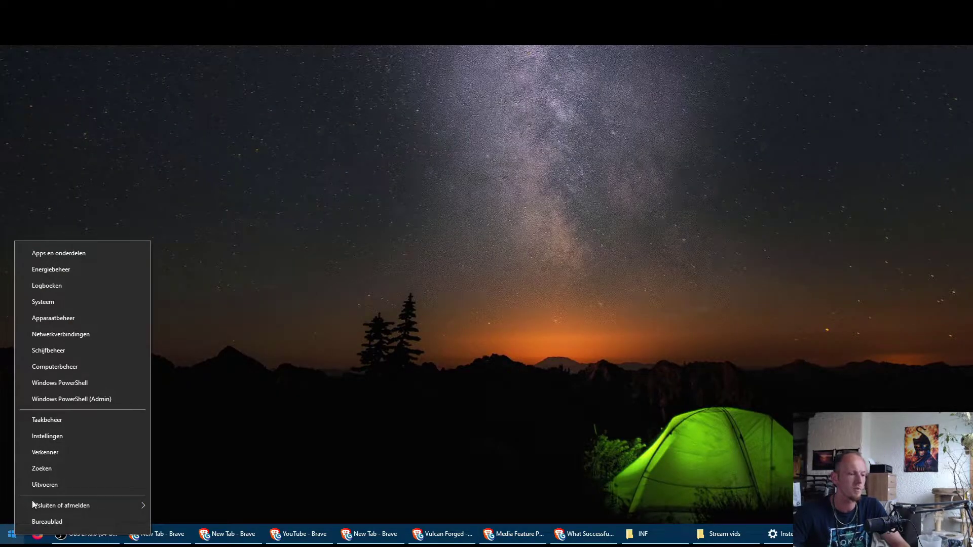
left_click(90, 301)
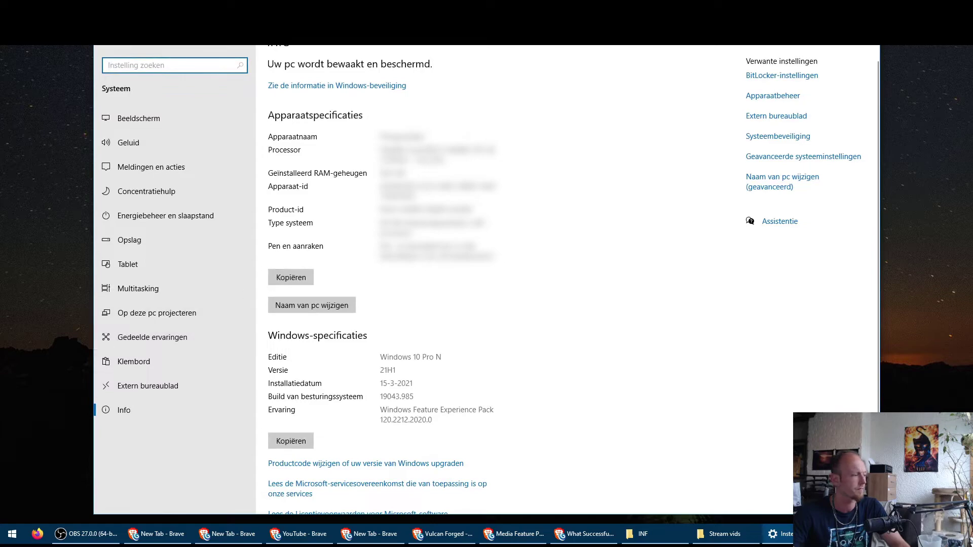
left_click(389, 384)
double_click(389, 384)
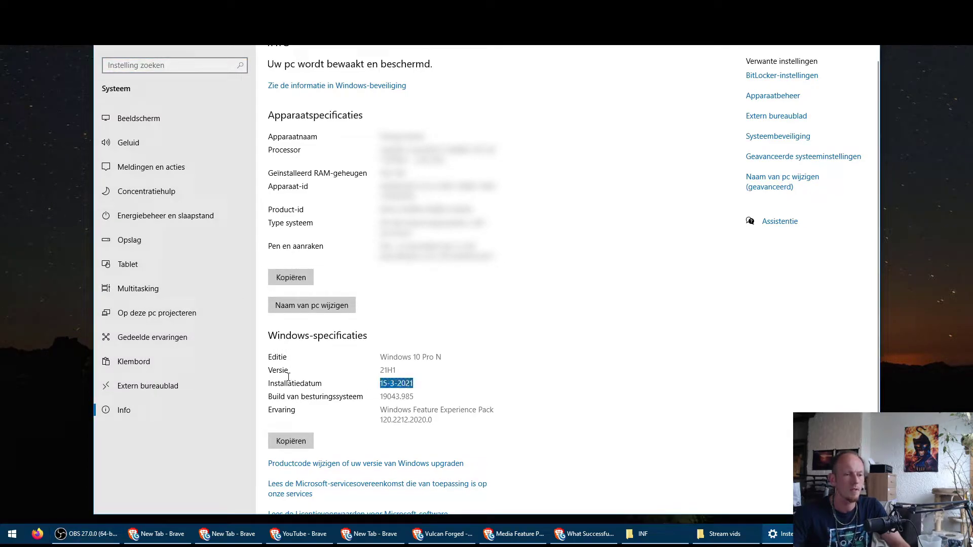
left_click(372, 375)
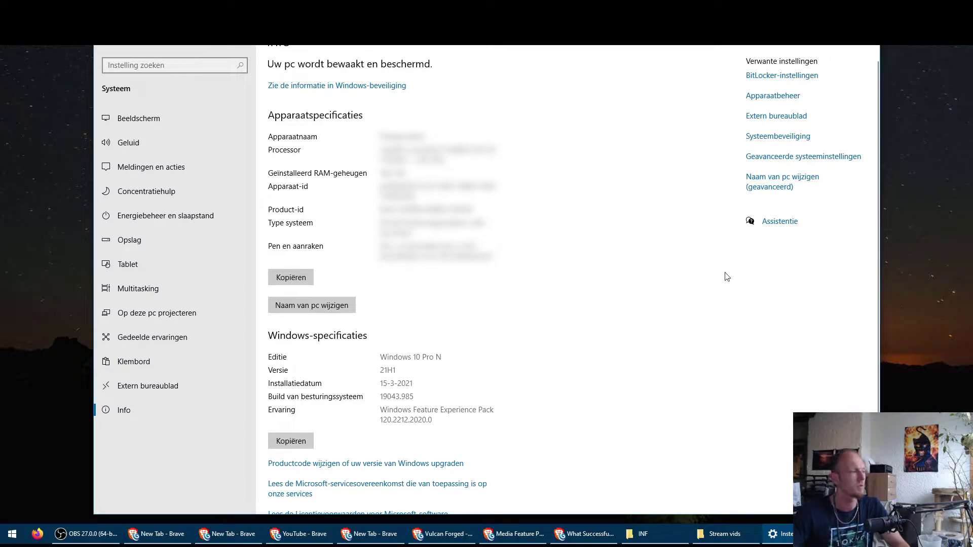
key("super+Down")
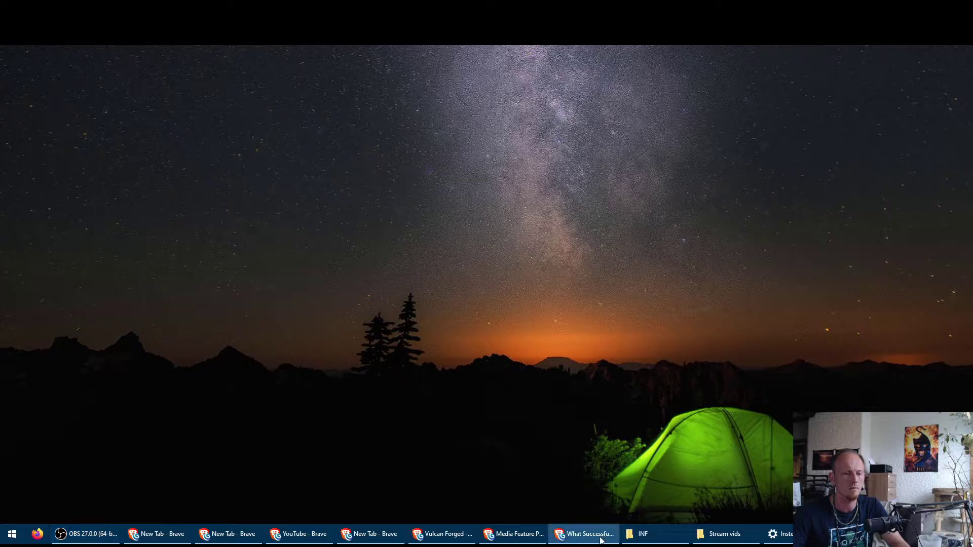
Step: Return to the Media Feature Pack list in Brave and read the installation instructions for Windows 10 version 1903 and later
left_click(503, 539)
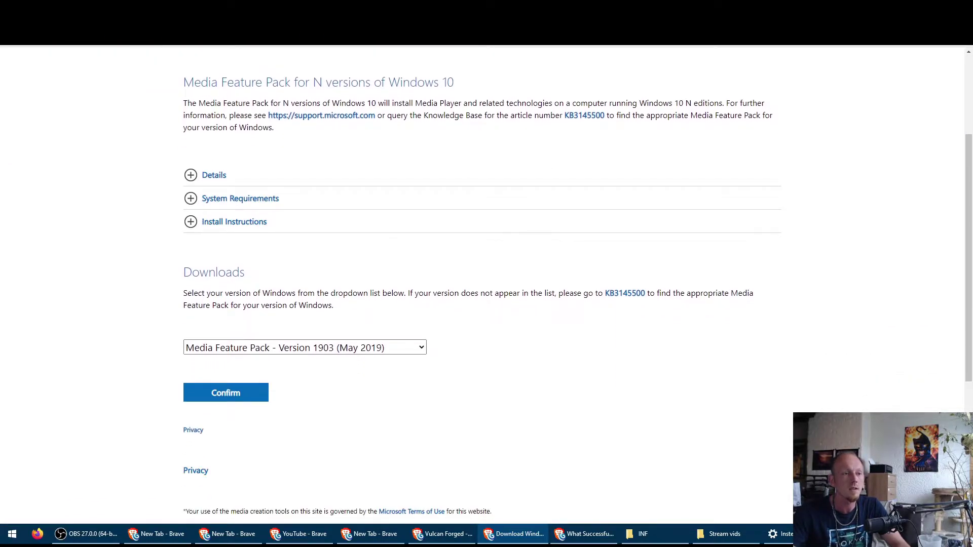
key("alt+Left")
left_click_drag(208, 335, 333, 373)
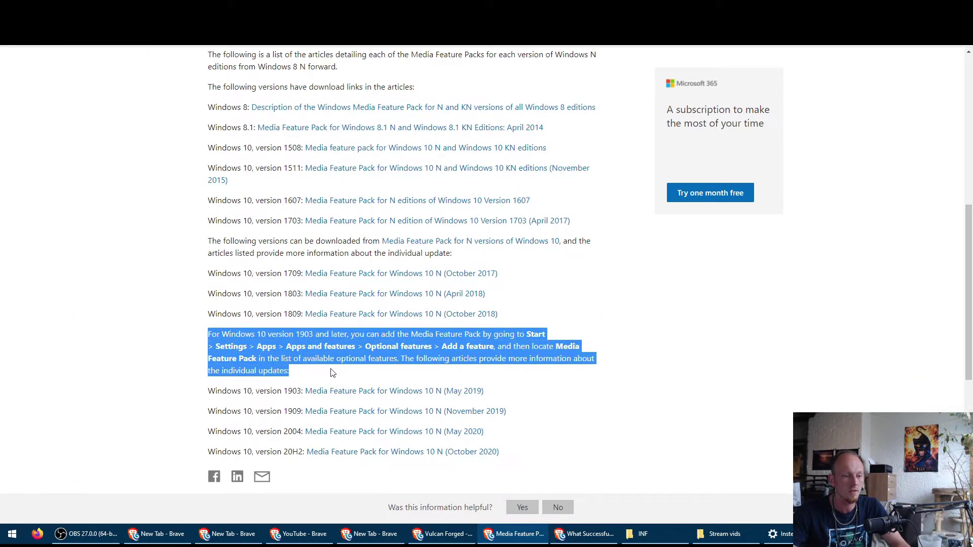
left_click(587, 326)
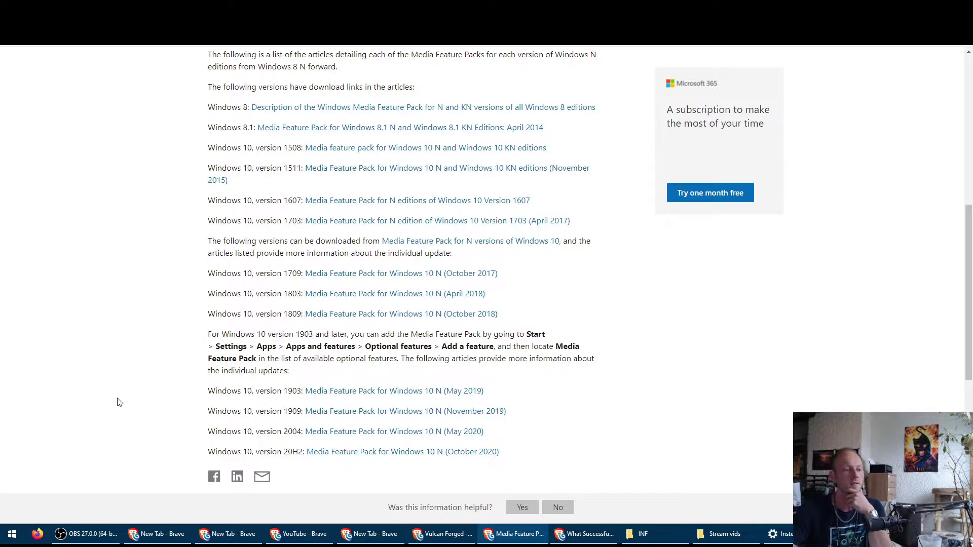
Step: Open the optional features list in the Windows Apps and features settings
right_click(13, 535)
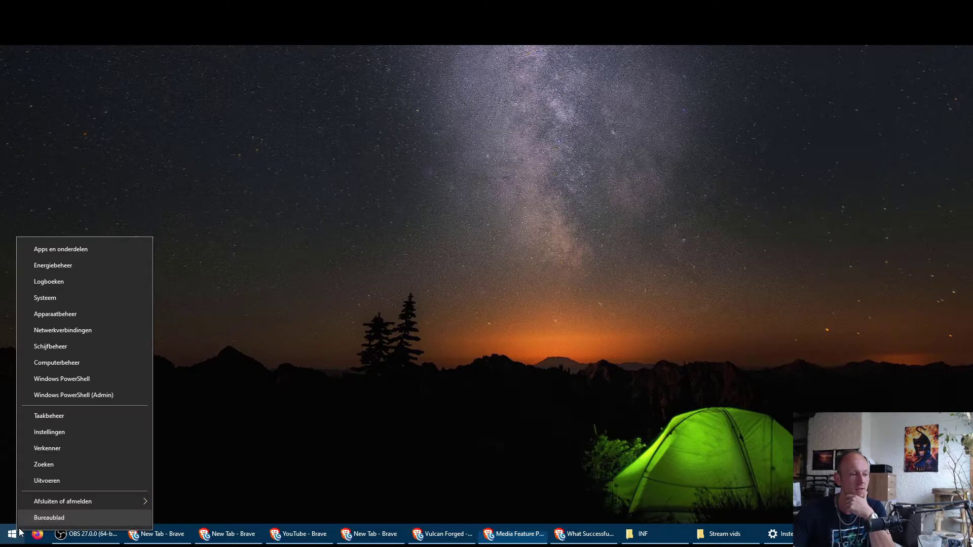
left_click(83, 249)
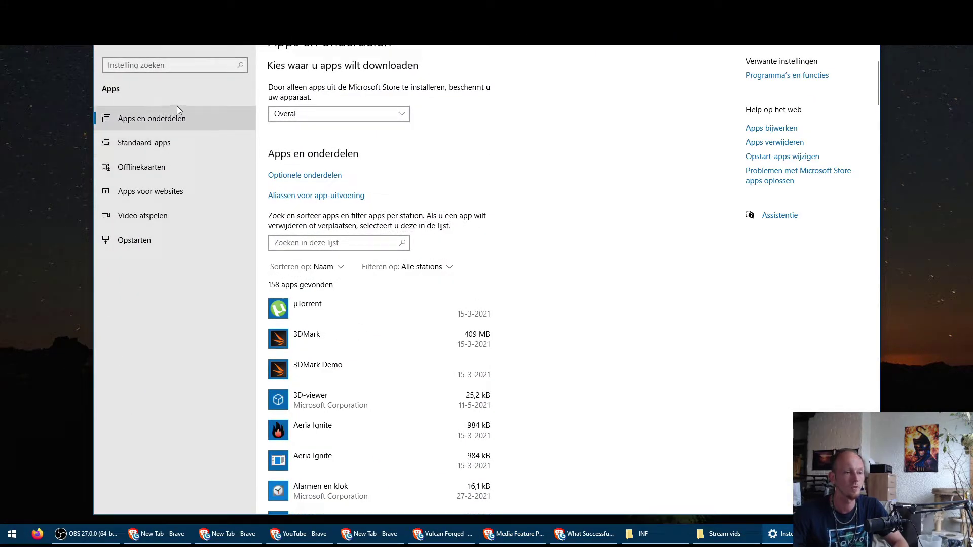
left_click(302, 176)
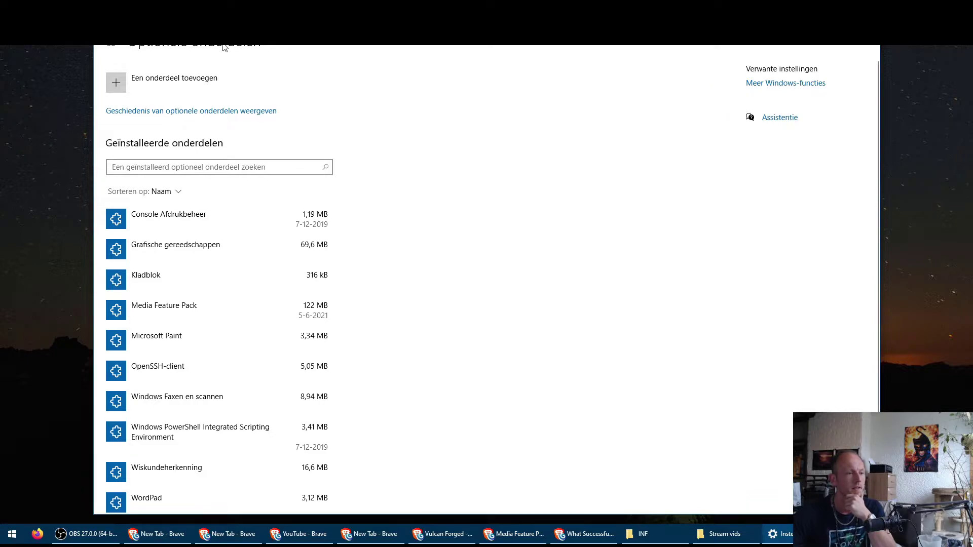
Step: Search the optional features available to add for "media", and close the dialog without installing anything
left_click(116, 85)
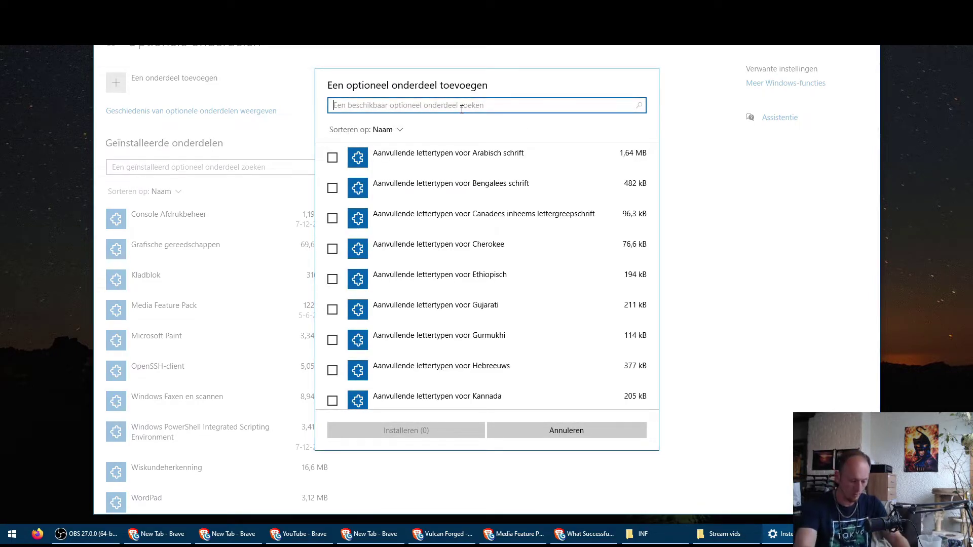
type("media")
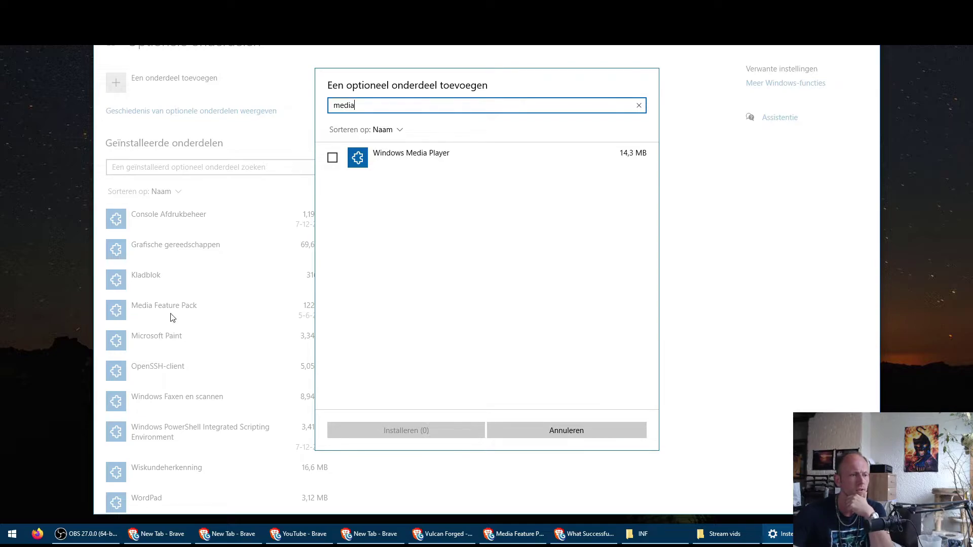
left_click(566, 431)
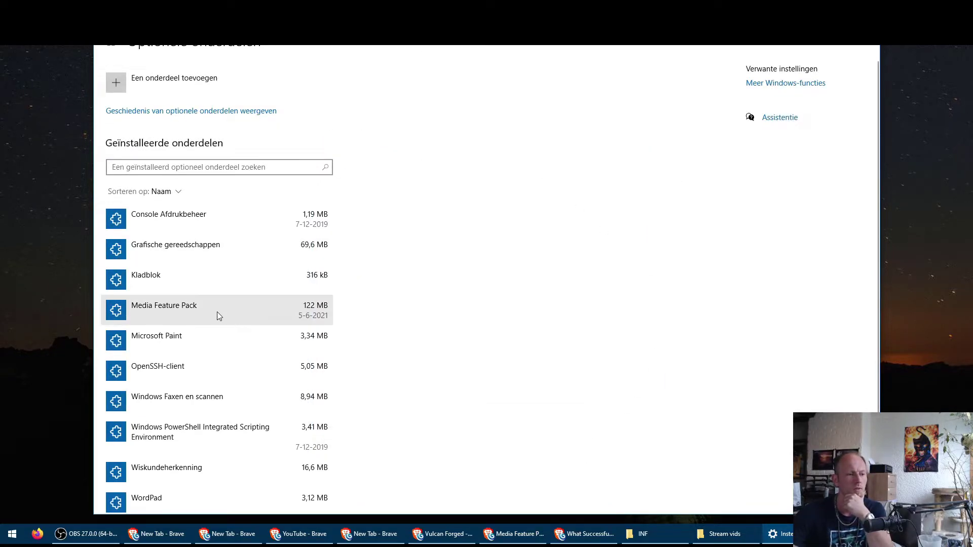
left_click(123, 89)
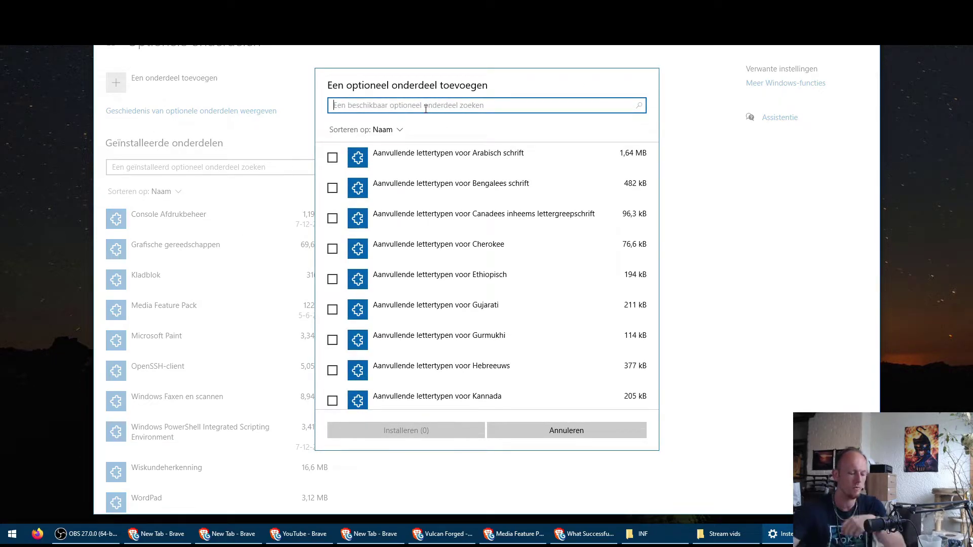
type("media")
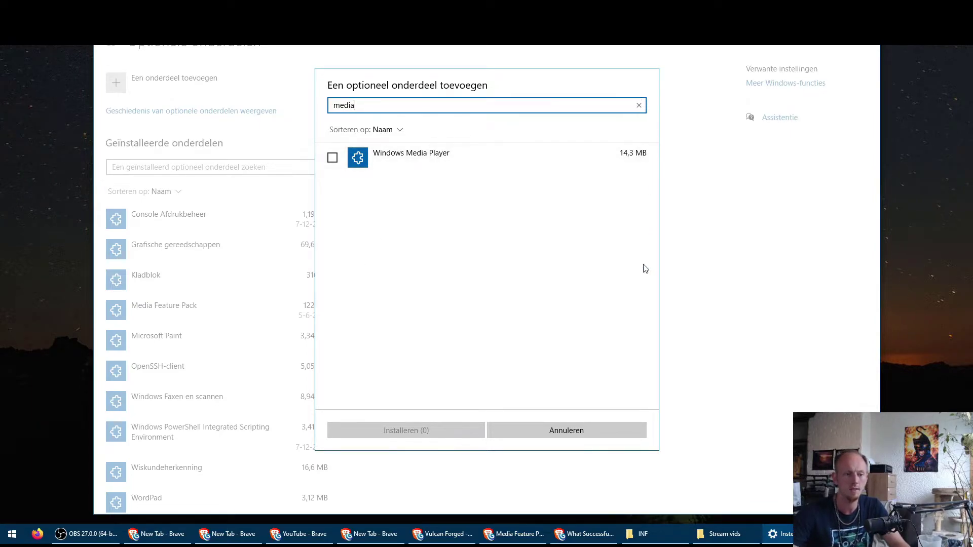
left_click(590, 434)
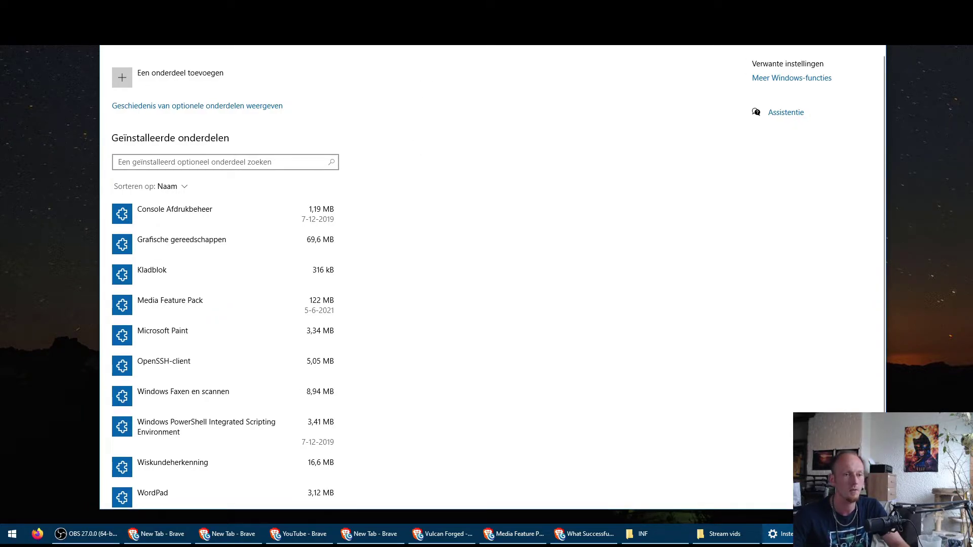
scroll(417, 76, "up", 1)
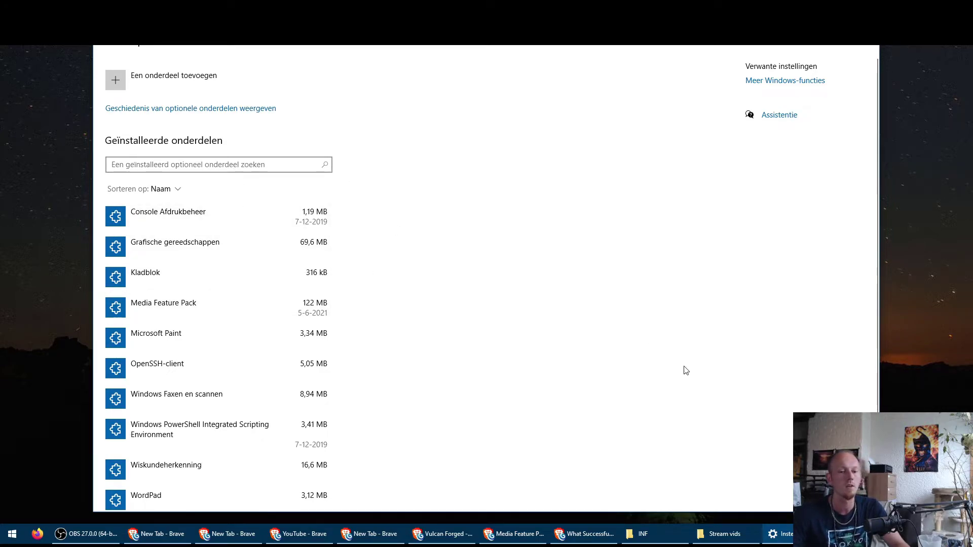
Step: Open Device Manager and look through the device tree for an MTP entry under other devices
right_click(14, 534)
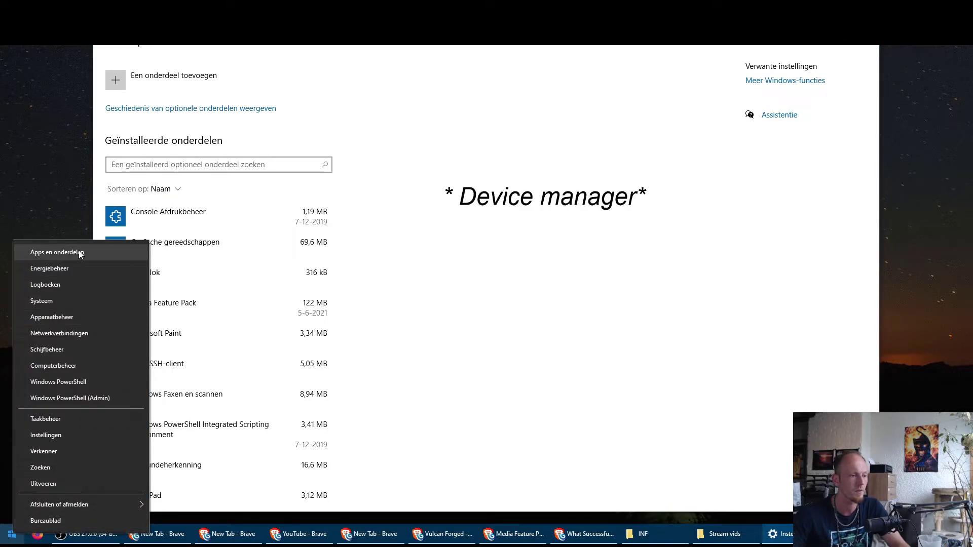
left_click(84, 317)
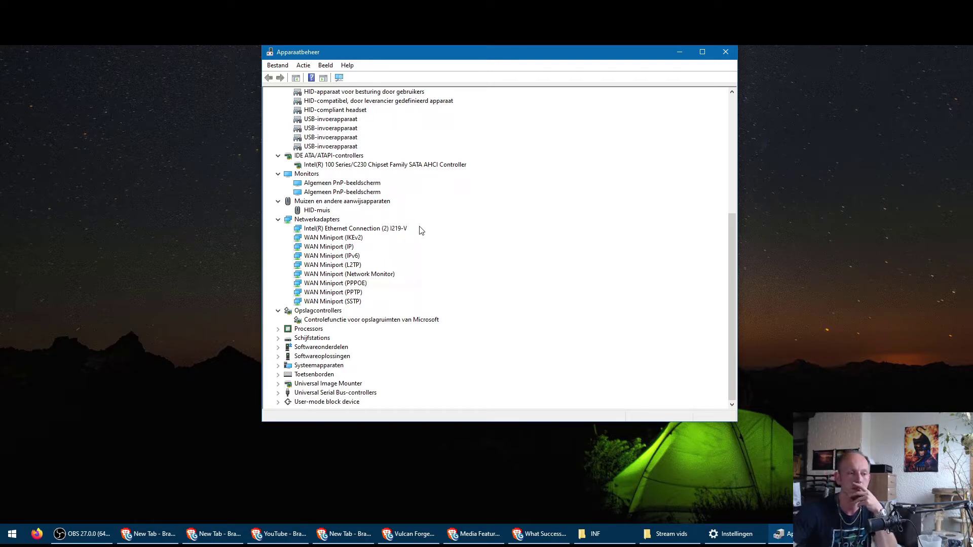
scroll(426, 232, "up", 5)
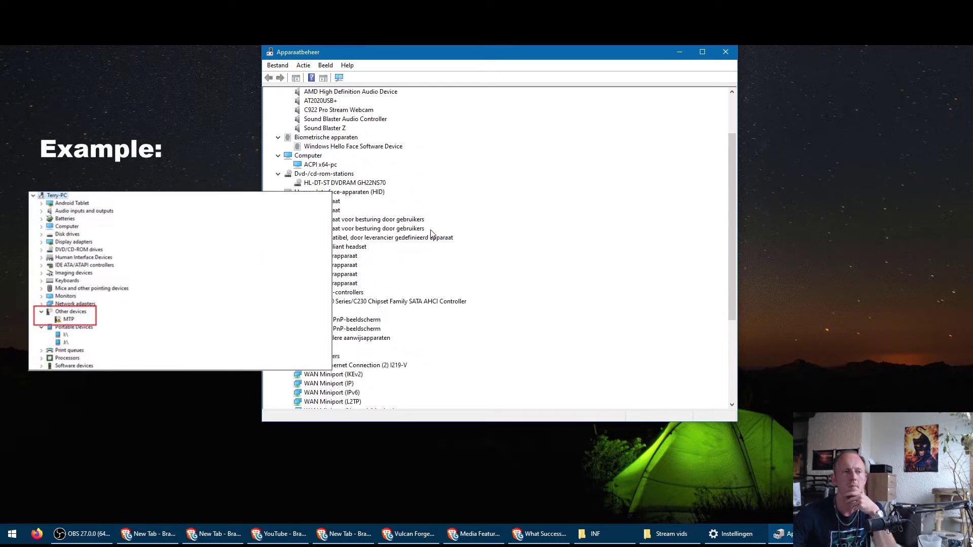
left_click_drag(732, 227, 731, 307)
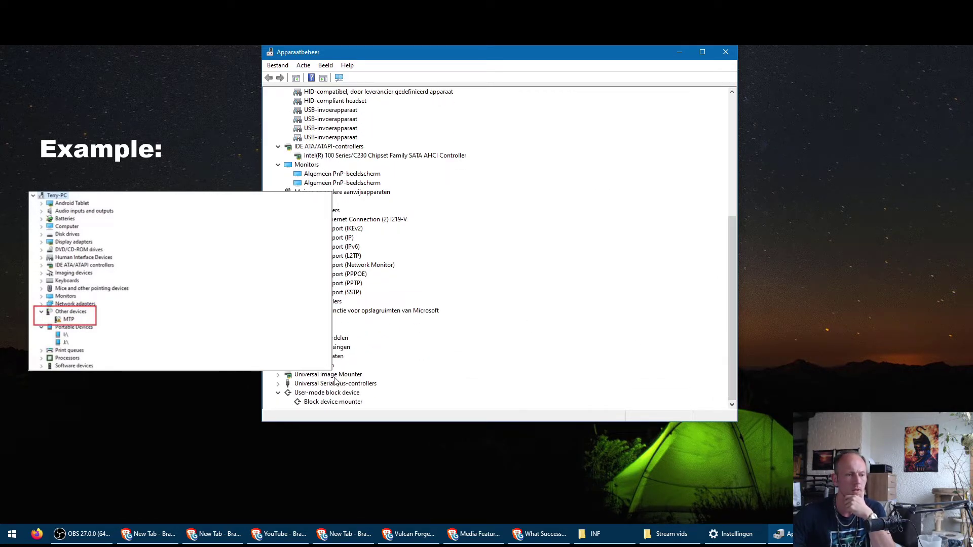
Step: View the update, disable and uninstall options for the HID-muis device as an example, and dismiss them without choosing any
left_click(278, 384)
scroll(387, 202, "up", 2)
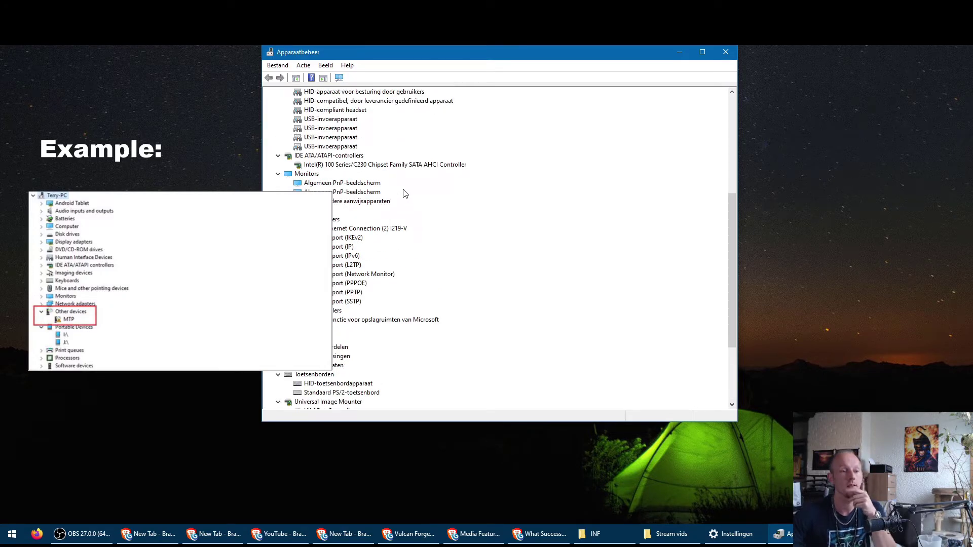
right_click(326, 211)
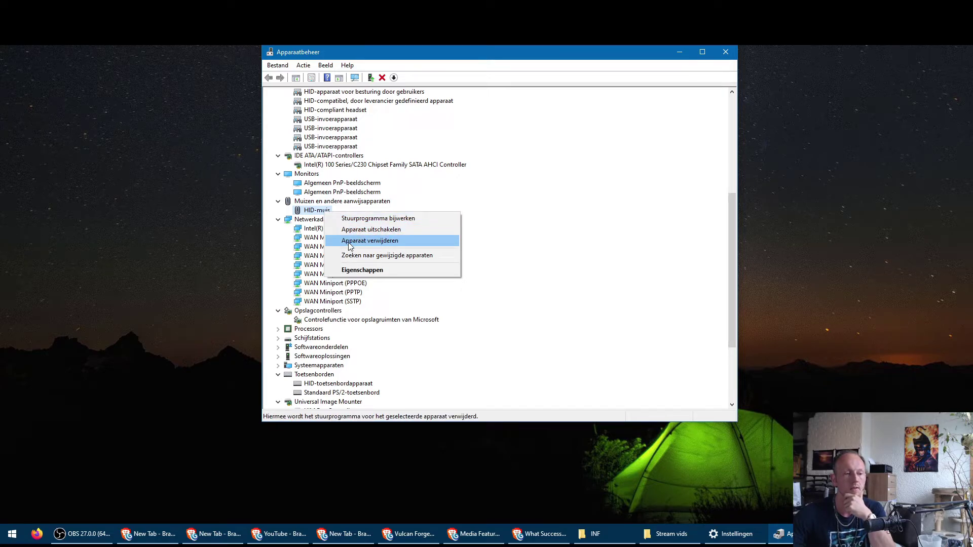
left_click(536, 245)
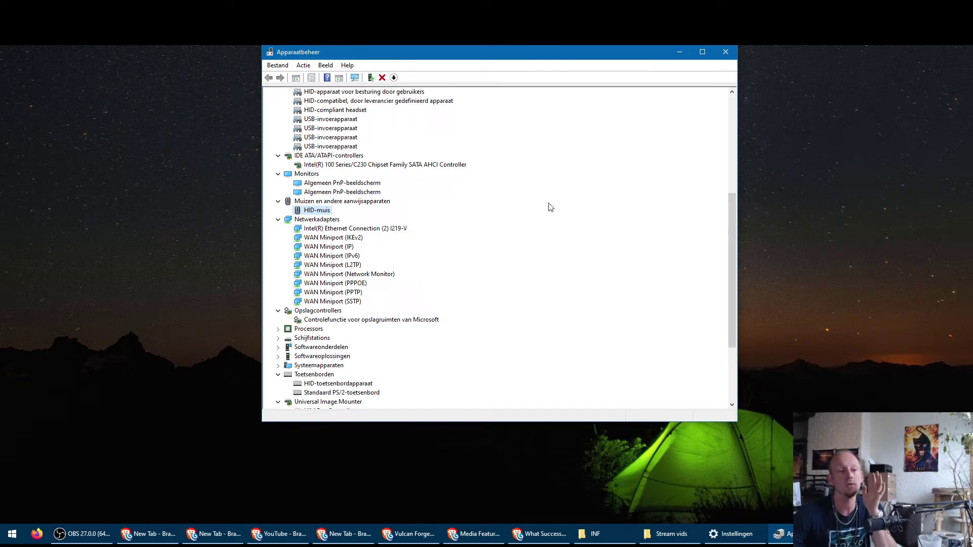
Step: Locate the Redmi Note 9 Pro under Draagbare apparaten in the device tree and select it
scroll(541, 210, "up", 7)
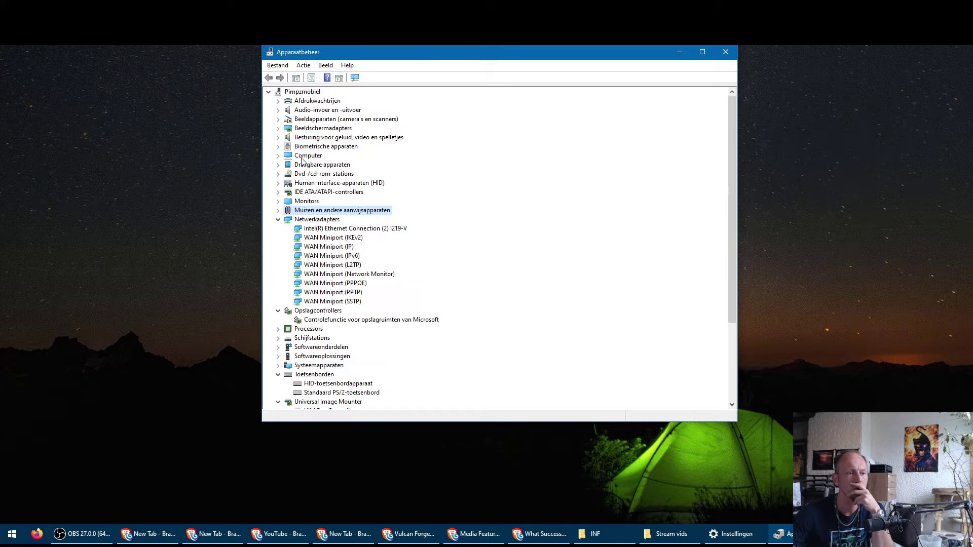
left_click(277, 157)
left_click(278, 156)
left_click(278, 165)
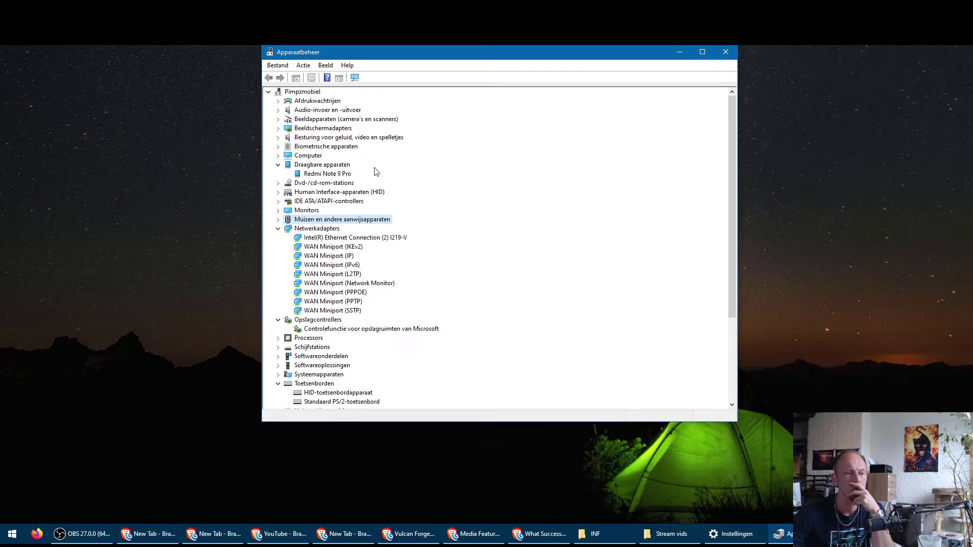
left_click(329, 174)
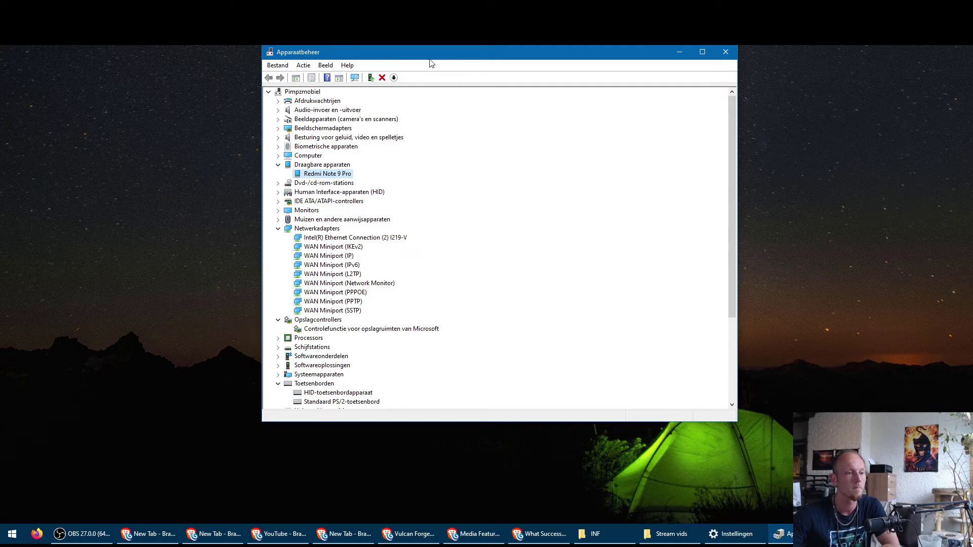
left_click_drag(445, 51, 425, 51)
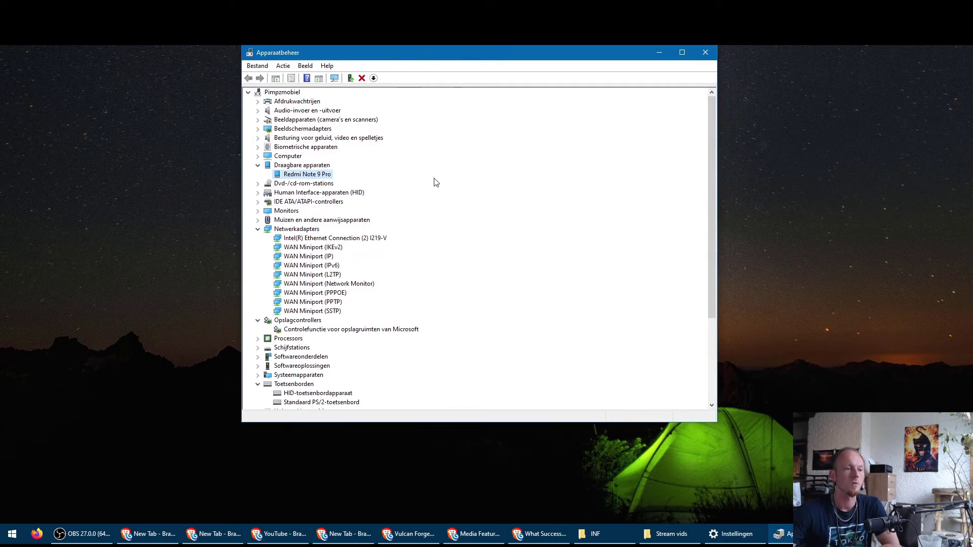